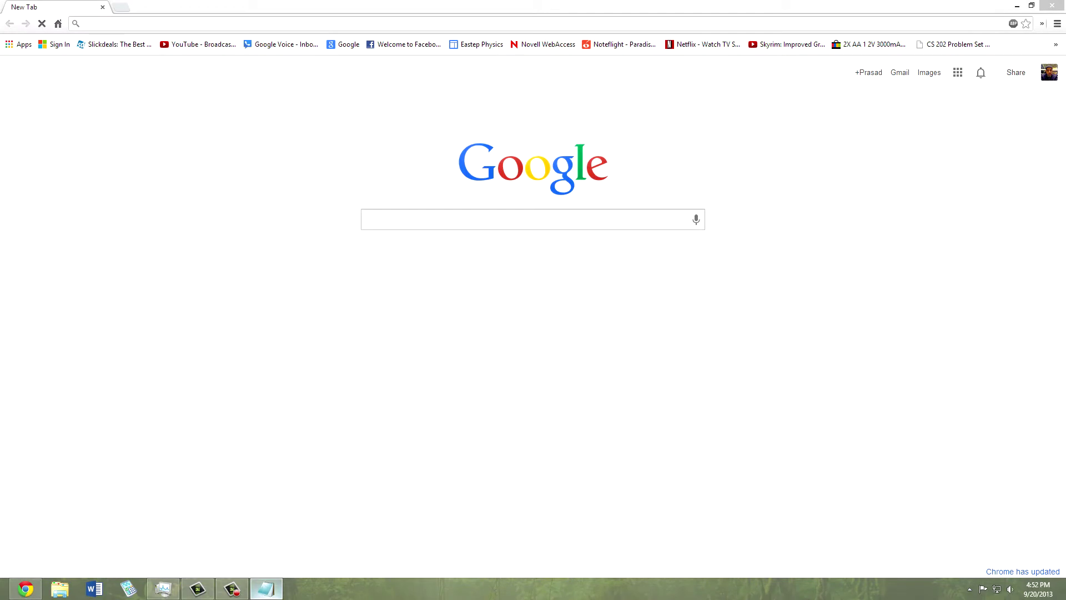
- Select the goo.im ROM address from the Notepad list of three download links
left_click(266, 588)
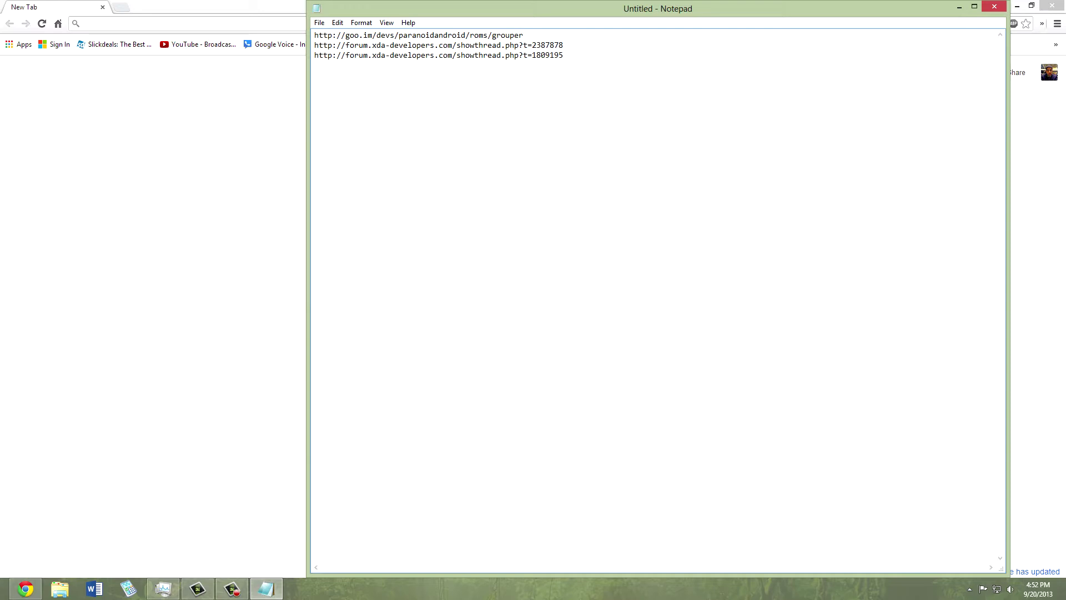
mouse_move(314, 45)
left_mouse_down()
mouse_move(523, 35)
mouse_move(342, 35)
left_mouse_up()
left_click(511, 35)
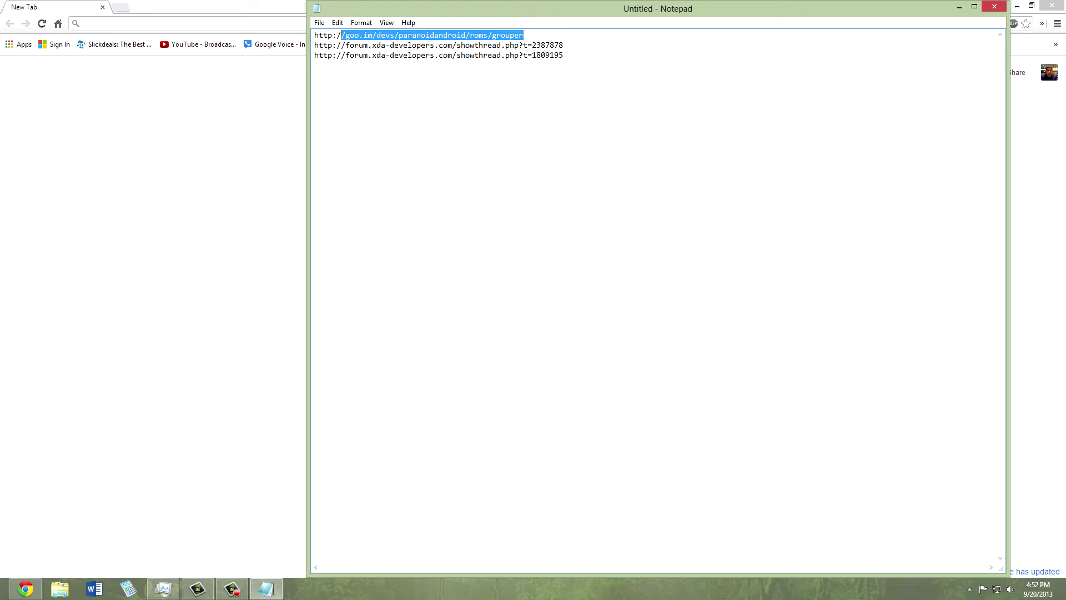
- Load the goo.im grouper ROM page, expand pa_grouper-3.99.1-RC1-20130914.zip, and select the Gapps link
key("alt+Tab")
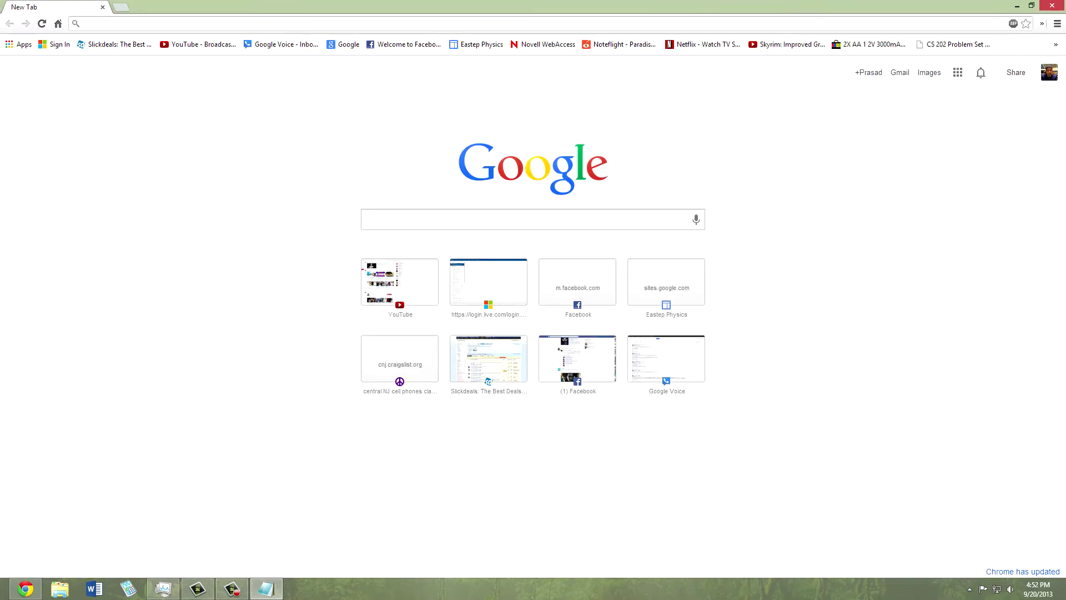
type("http://goo.im/devs/paranoidandroid/roms/grouper")
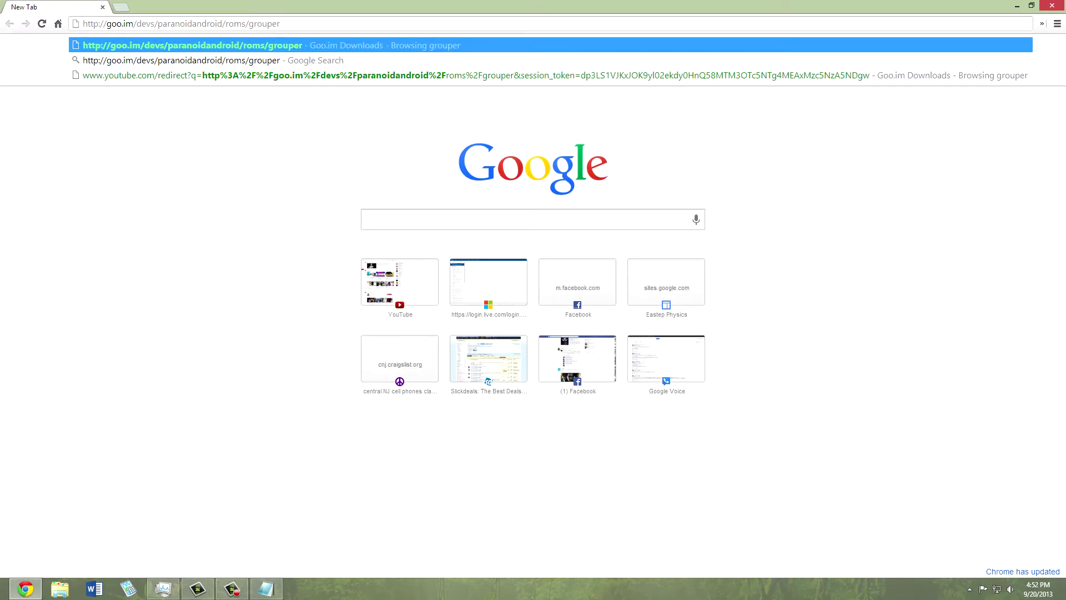
key("Return")
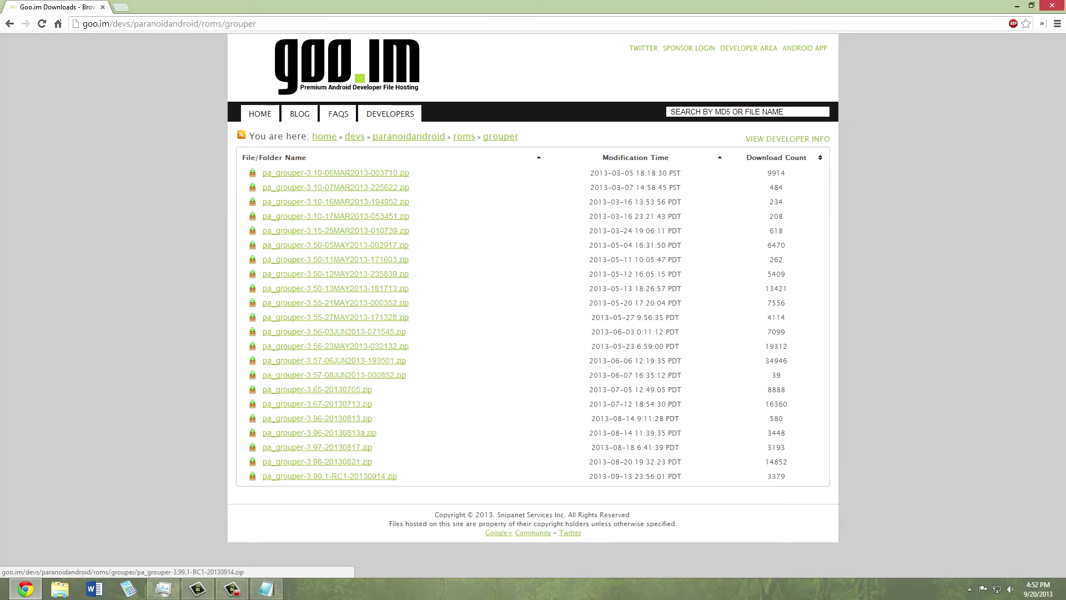
left_click(333, 475)
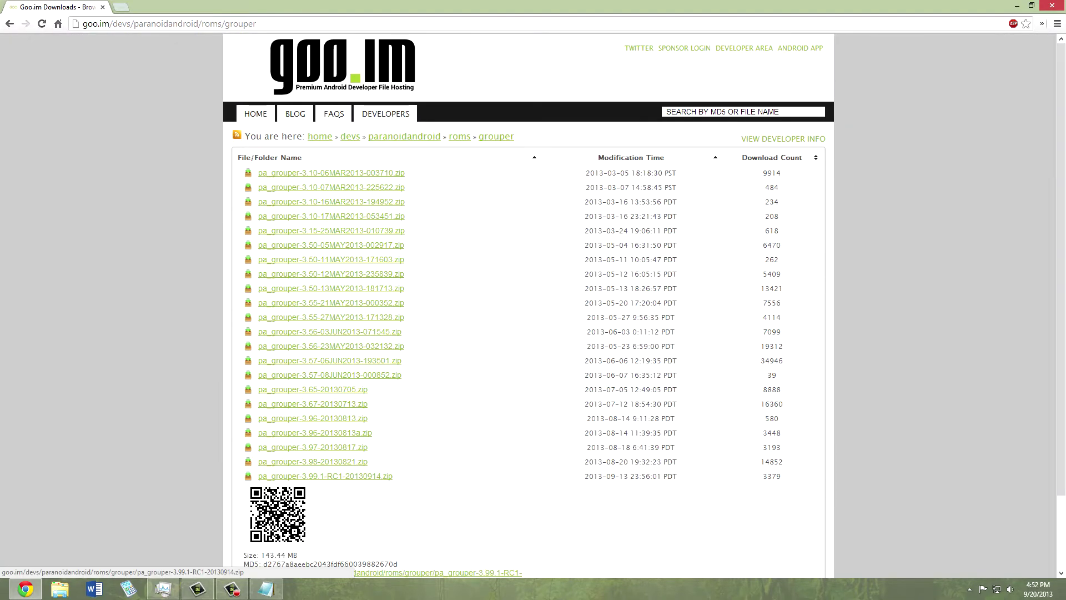
left_click(266, 589)
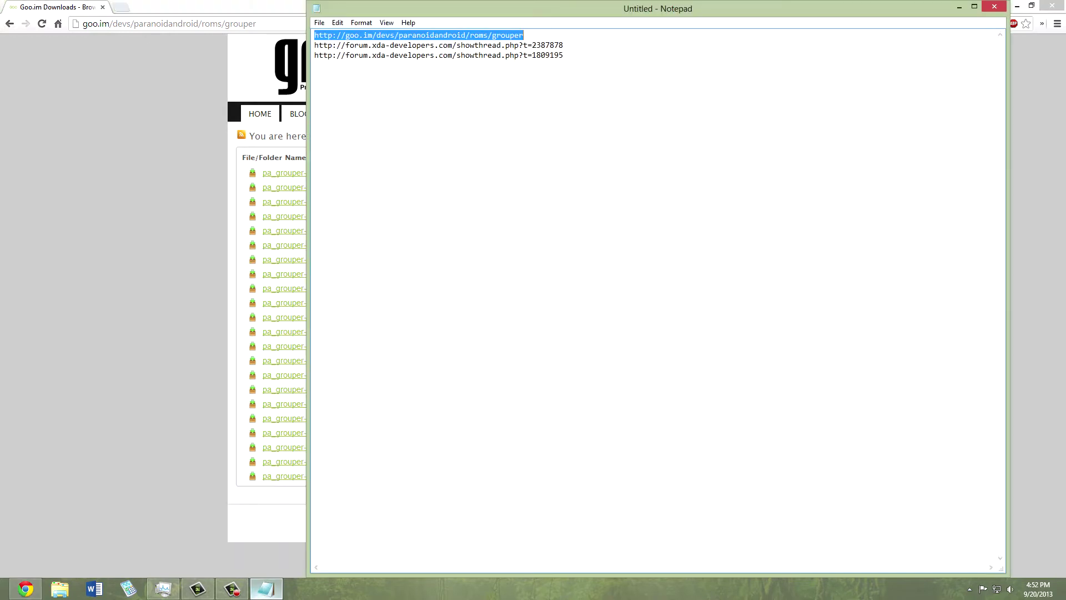
left_click_drag(563, 45, 318, 46)
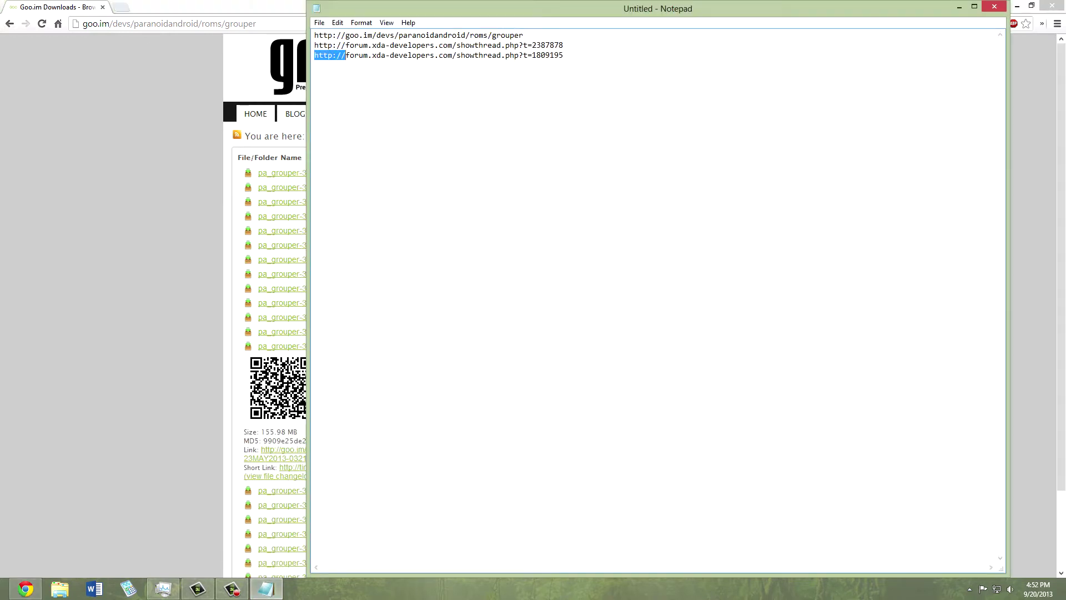
- Load the XDA Latest Gapps Package thread in a new tab
key("alt+Tab")
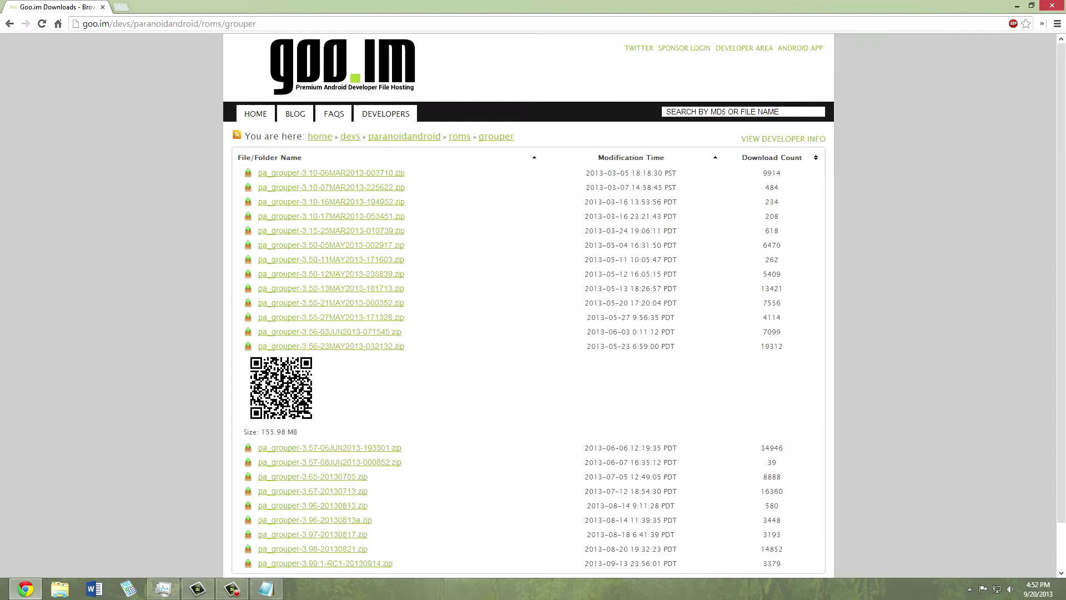
key("ctrl+t")
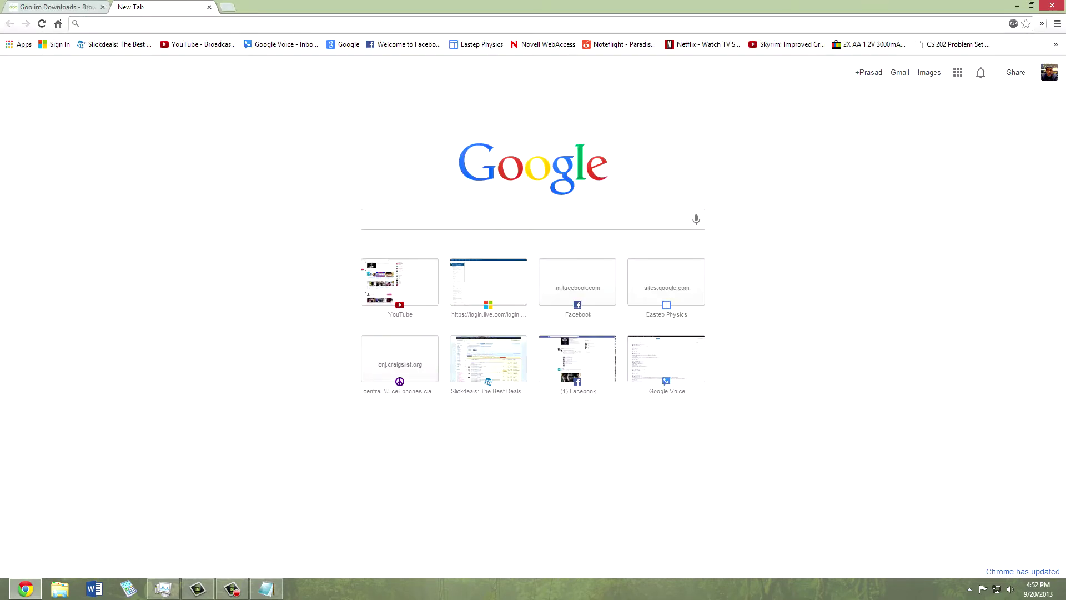
type("http://forum.xda-developers.com/showthread.php?t=2387878")
key("Return")
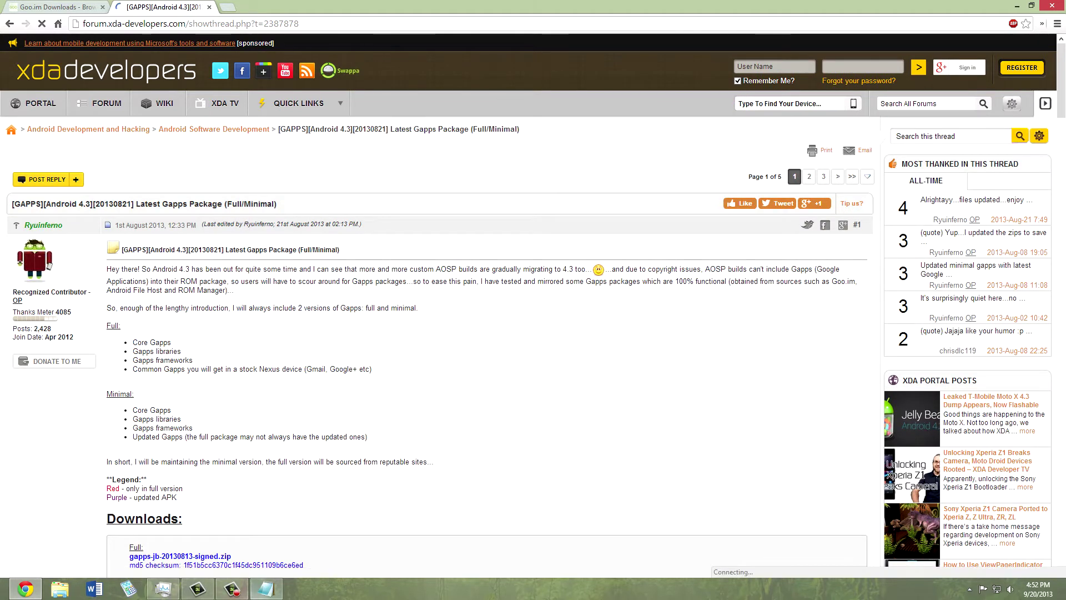
- Select the Nexus 7 toolkit thread link in Notepad and return to Chrome
left_click(265, 588)
left_click_drag(564, 55, 323, 56)
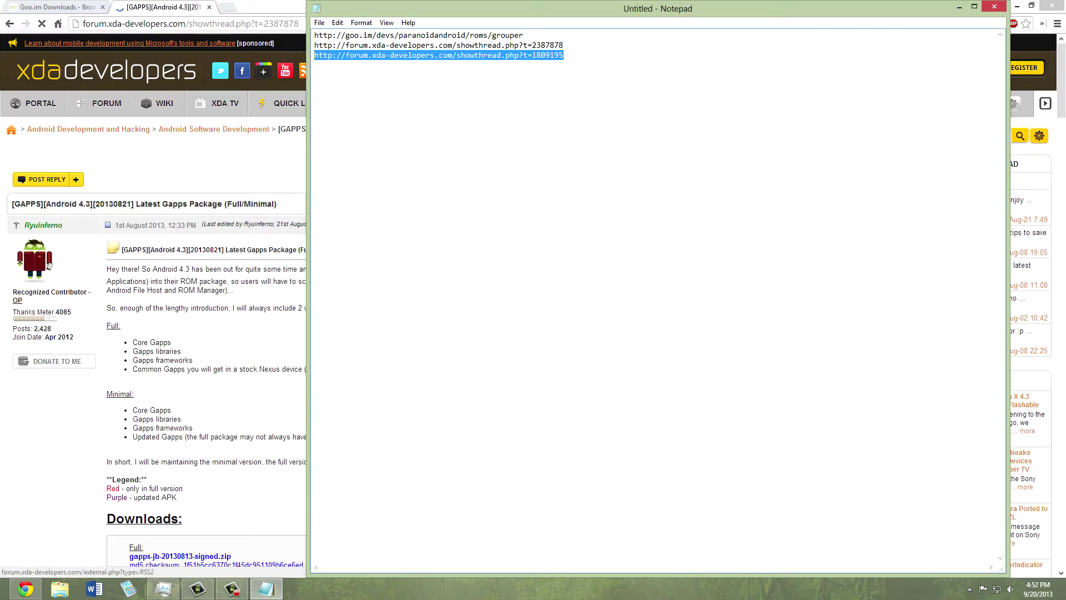
key("alt+Tab")
- Load the Google Nexus 7 Toolkit thread in a new tab, then move through the Gapps tab to goo.im
key("ctrl+t")
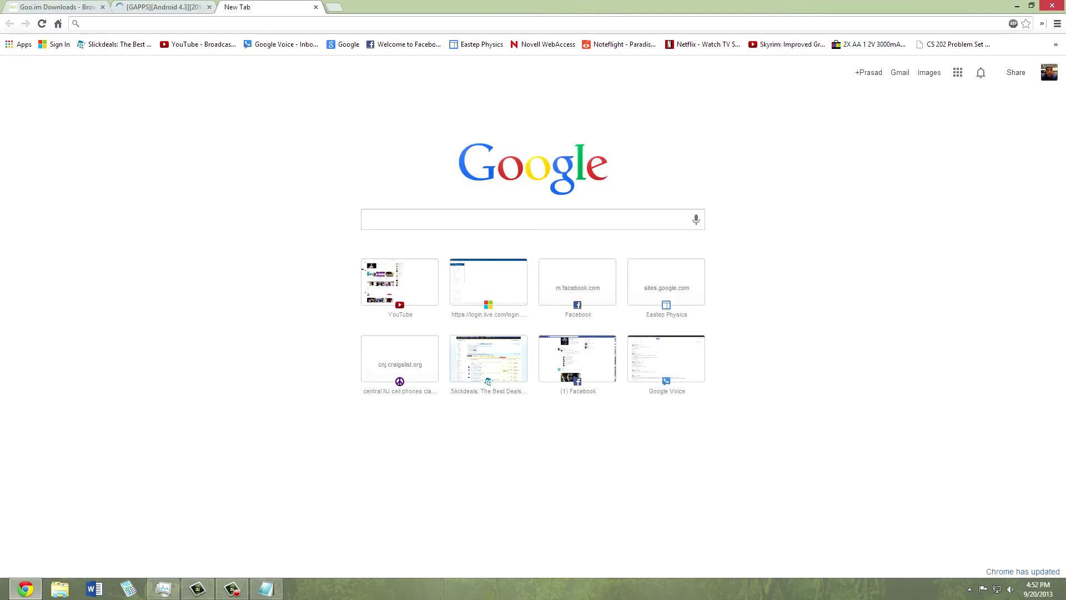
type("http://forum.xda-developers.com/showthread.php?t=1809195")
key("Return")
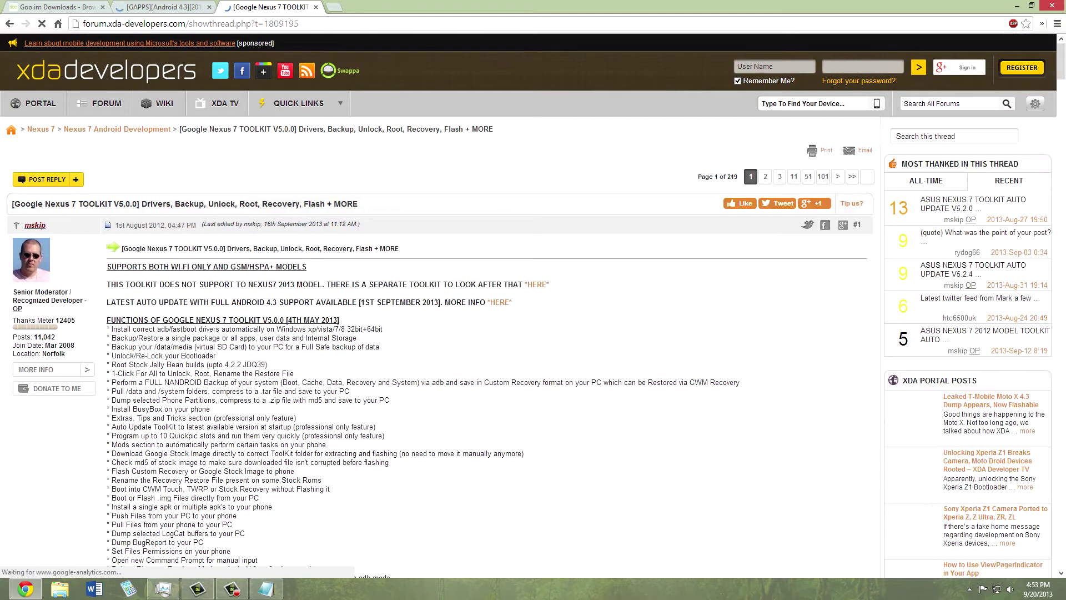
scroll(534, 306, "down", 2)
scroll(533, 305, "down", 1)
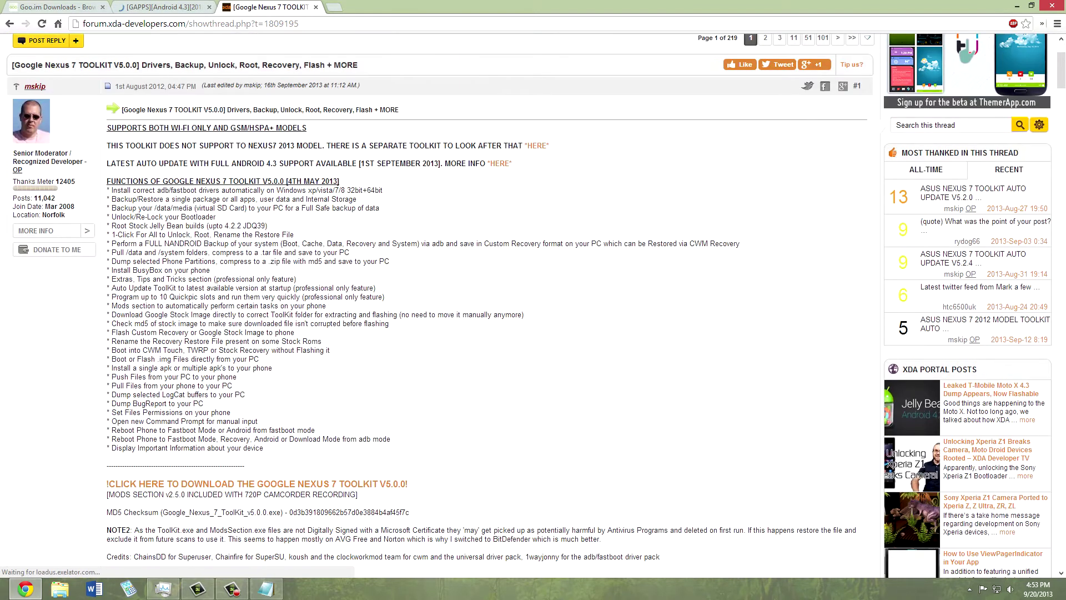
scroll(533, 305, "down", 1)
scroll(533, 306, "down", 1)
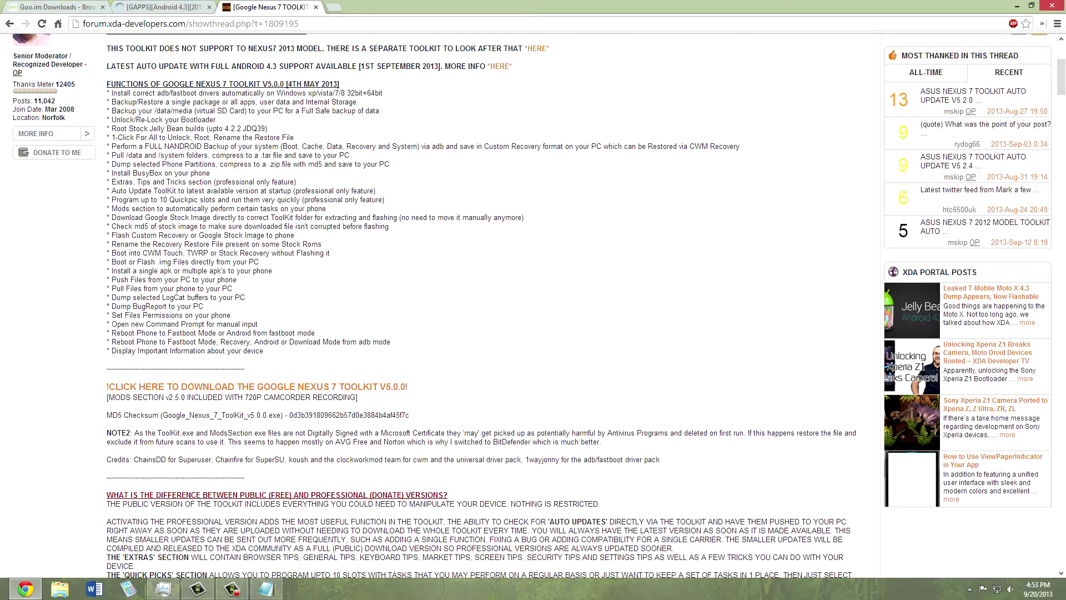
scroll(250, 330, "down", 1)
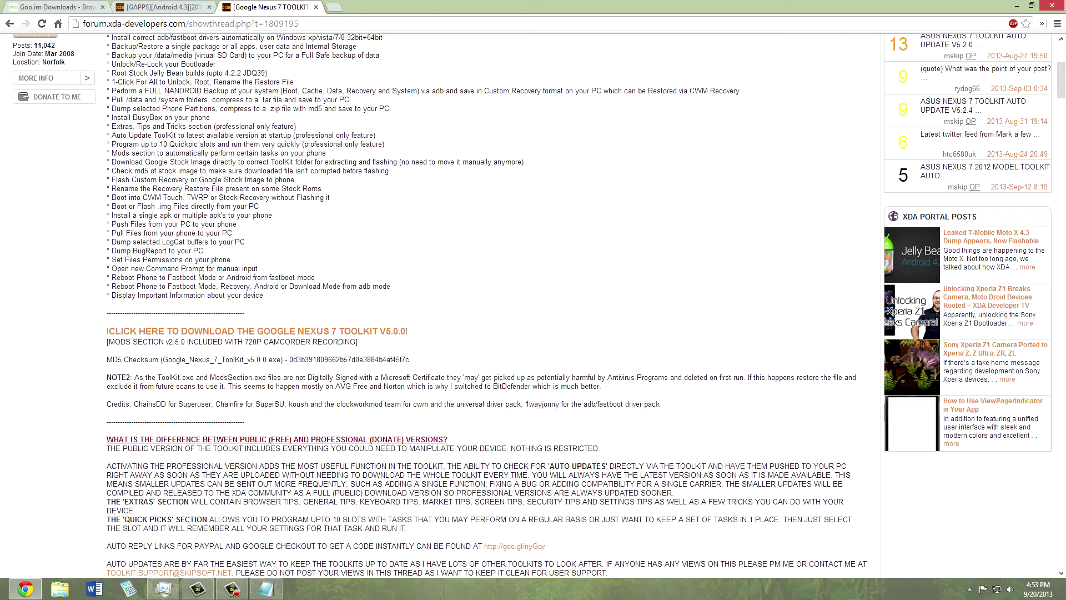
scroll(534, 306, "up", 2)
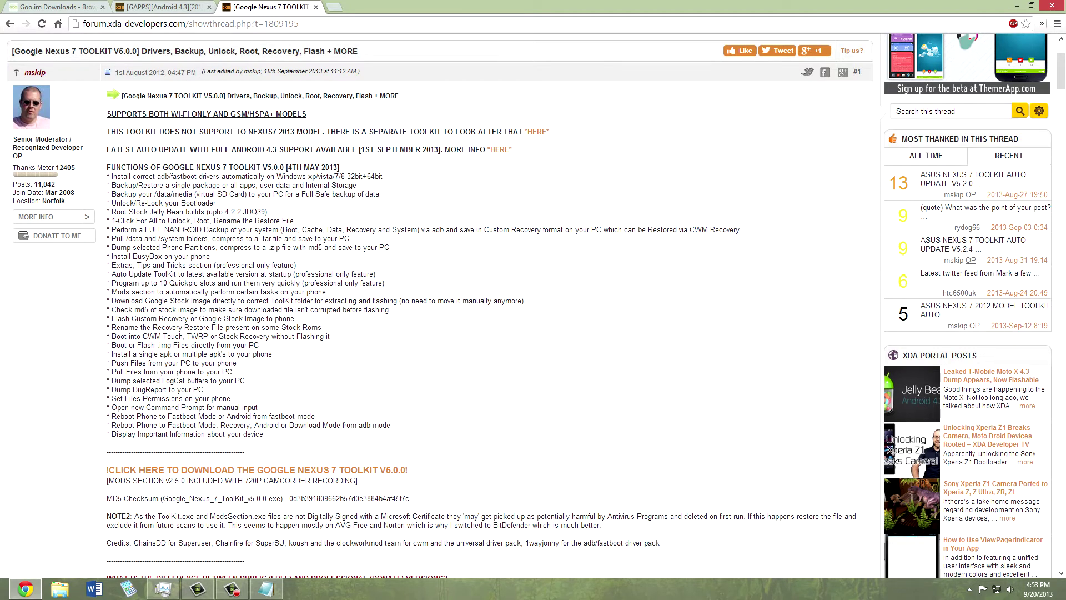
left_click(133, 8)
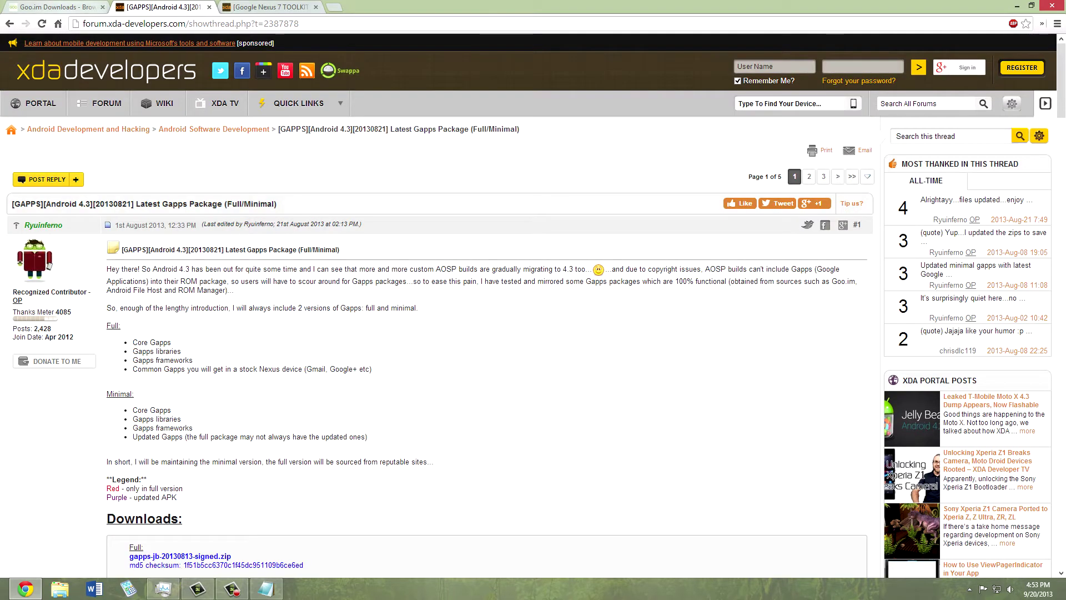
key("ctrl+shift+Tab")
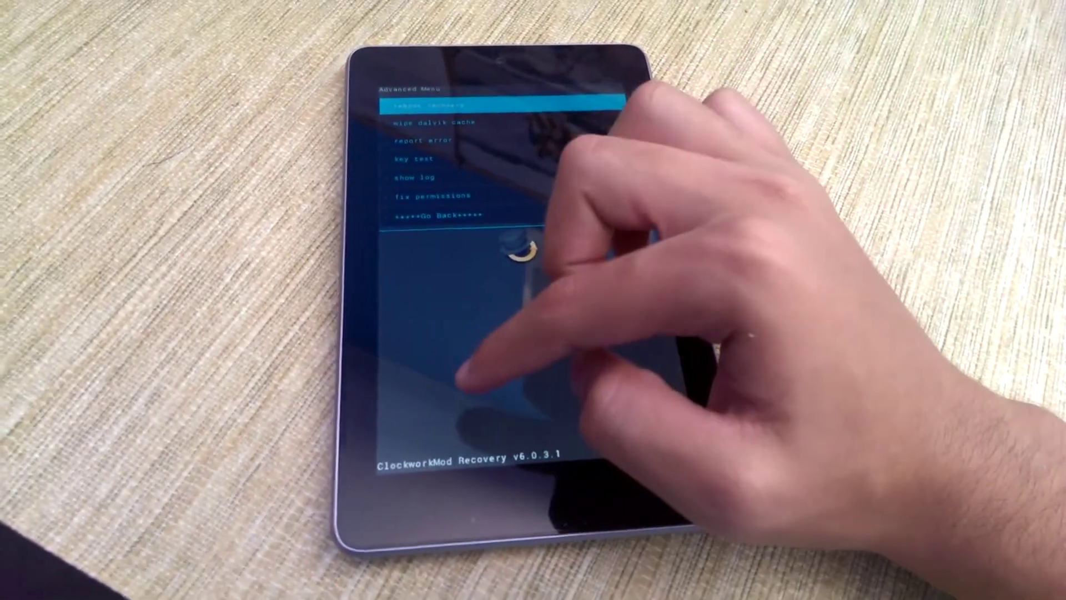
- Choose '+++++Go Back+++++' to leave the Advanced Menu for the main recovery menu
key("Escape")
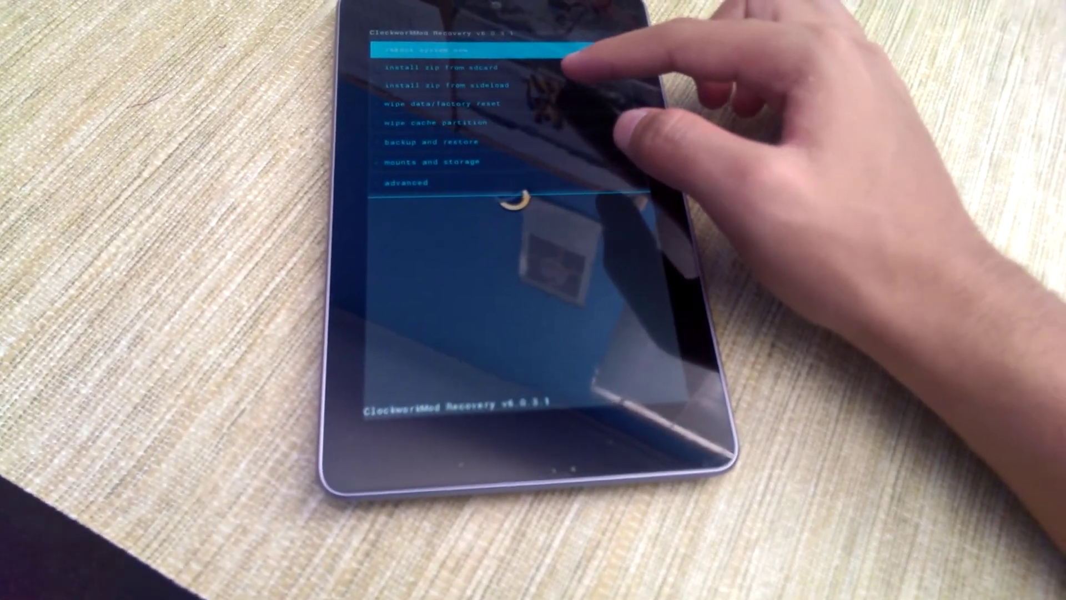
- Choose 'install zip from sdcard', go up to /sdcard/, and open /sdcard/0/Download/
key("Return")
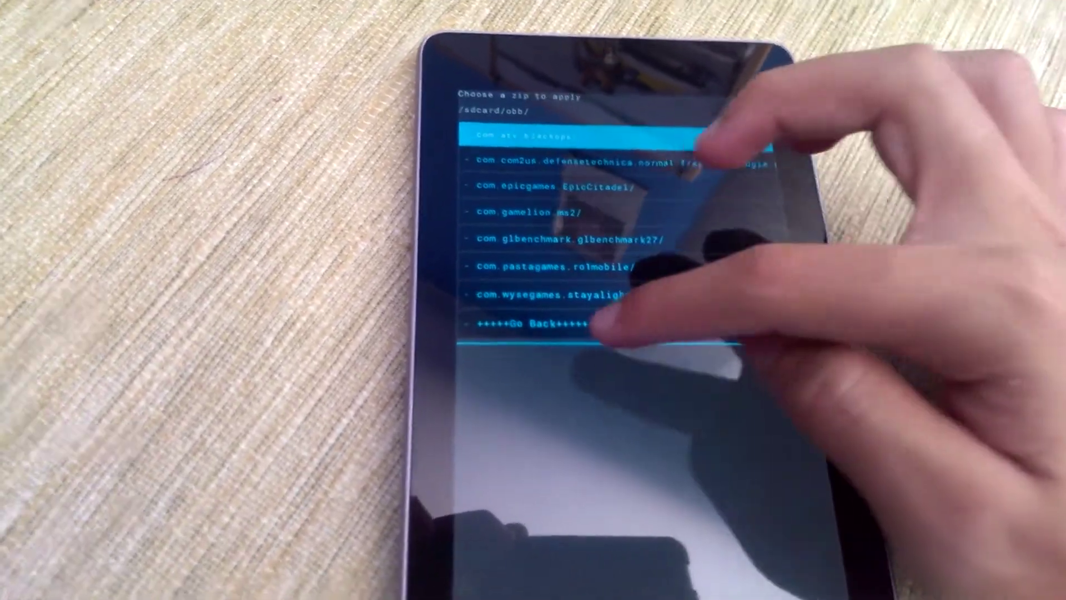
left_click(525, 342)
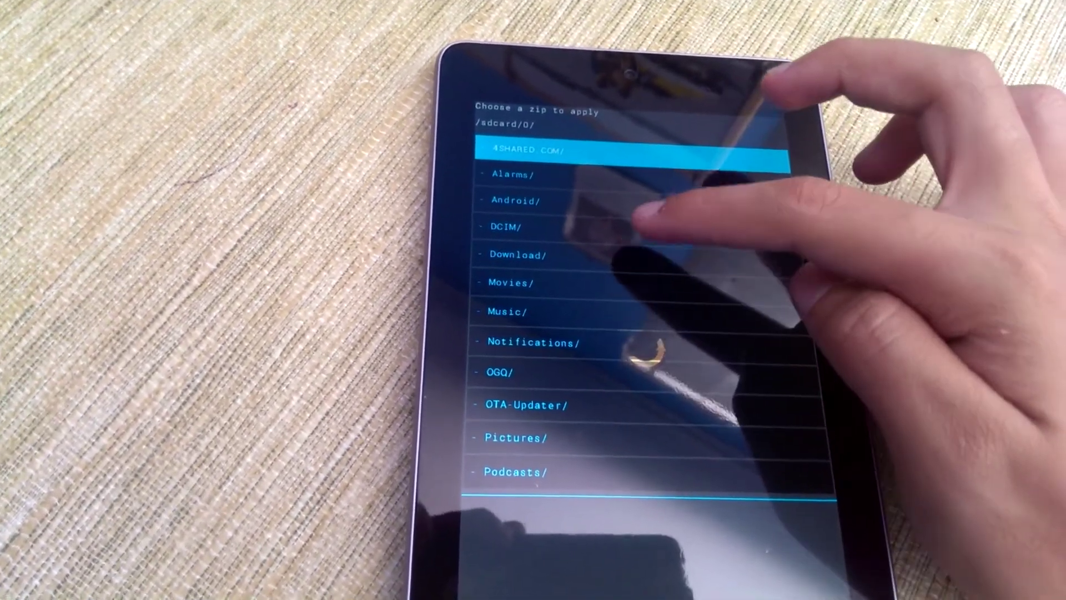
left_click(533, 261)
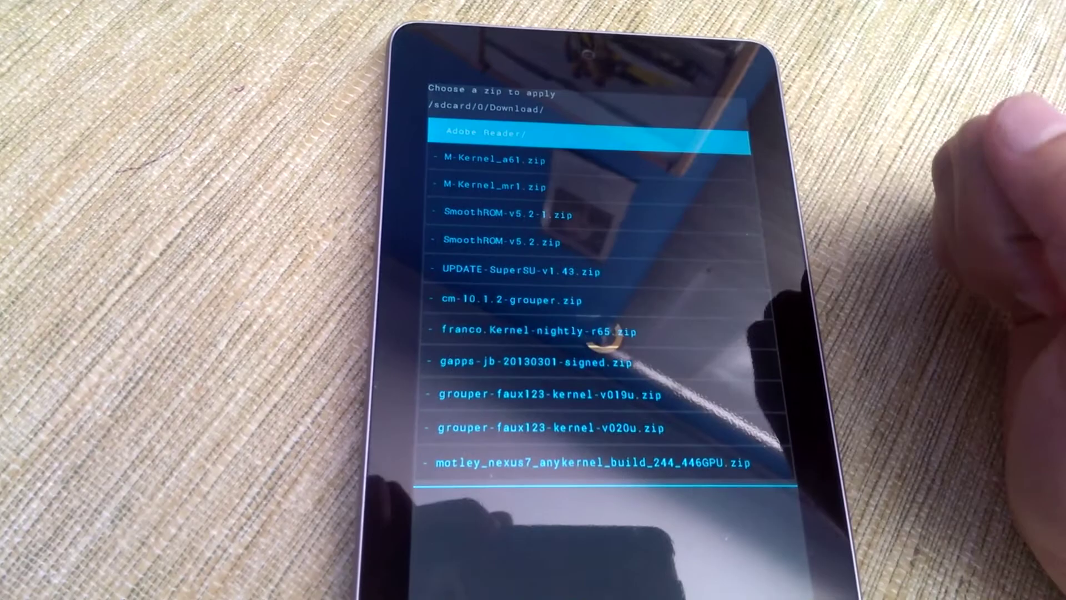